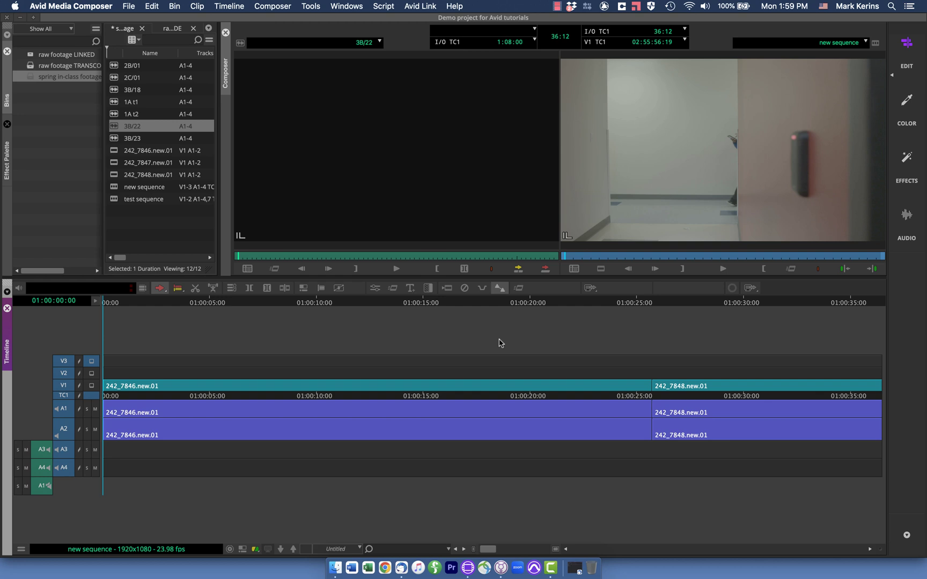
Open the MC English (United States) keyboard layout from the user settings and check the key assigned to Toggle Source/Record in Timeline
key("super+equal")
left_click(510, 132)
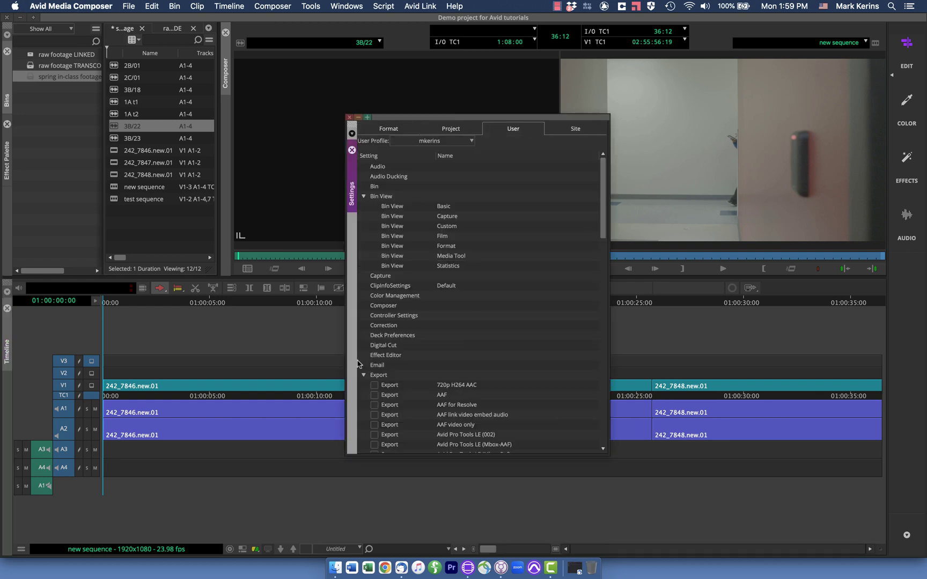
scroll(418, 332, "down", 15)
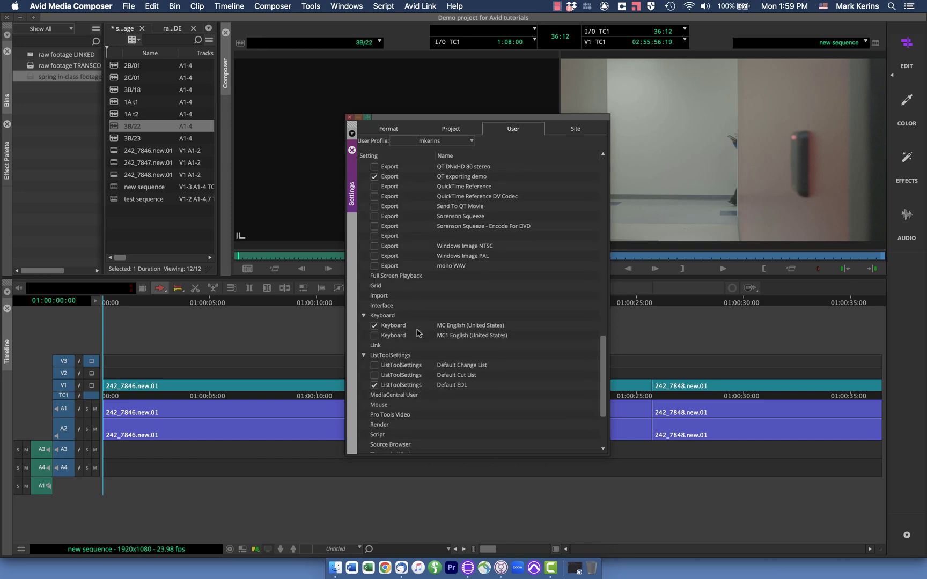
double_click(417, 327)
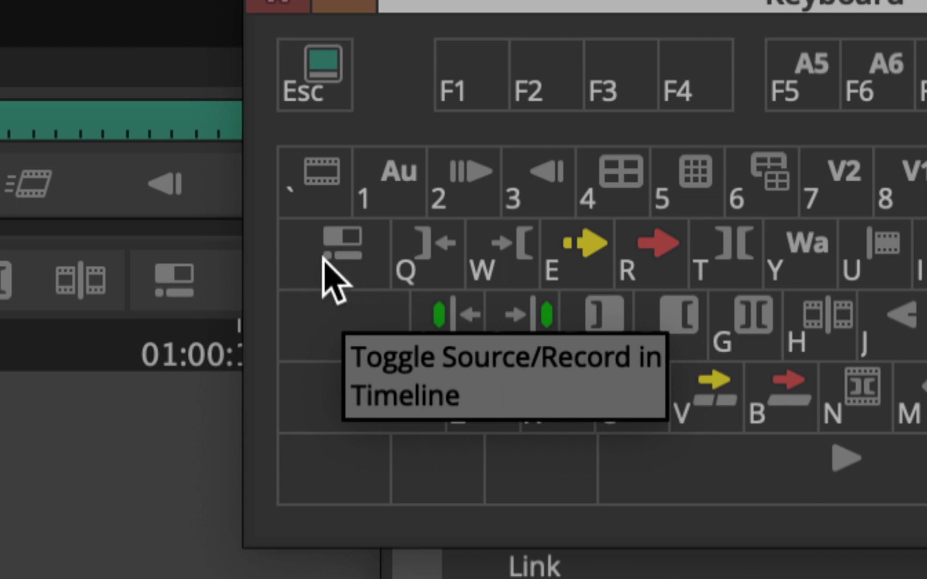
left_click_drag(337, 256, 340, 260)
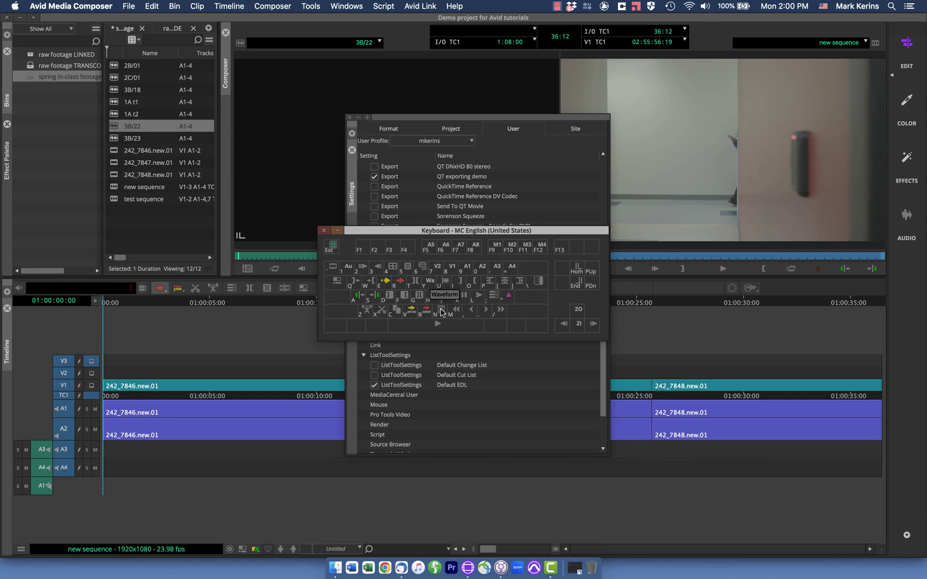
Assign Toggle Source/Record in Timeline from the Command Palette's Other category to the Tab key, and close the palette, keyboard and settings windows
key("super+3")
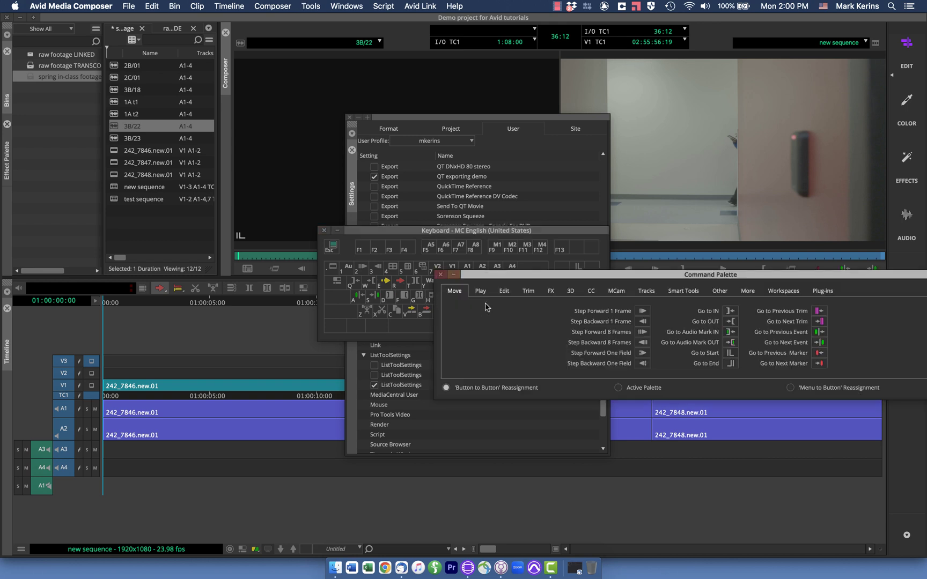
left_click_drag(499, 275, 316, 104)
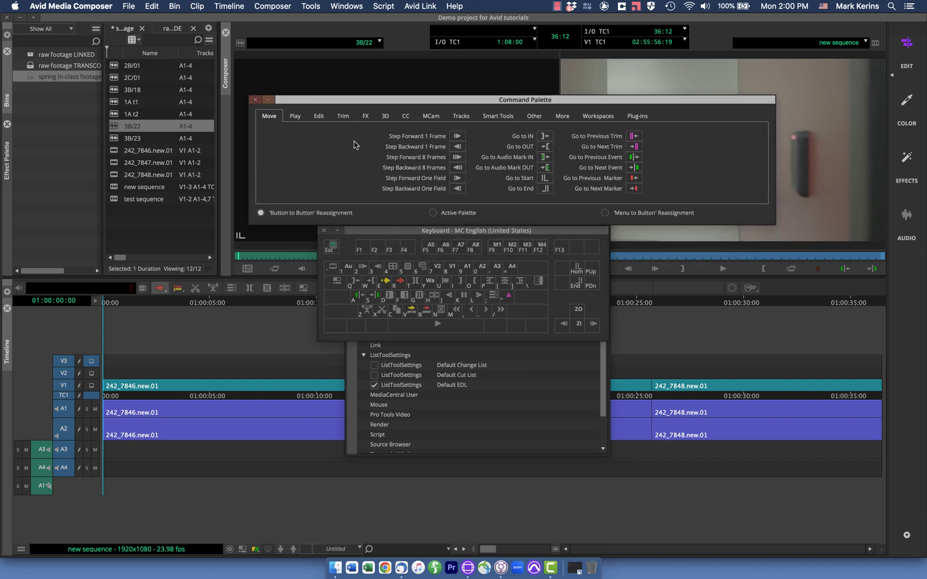
left_click(535, 116)
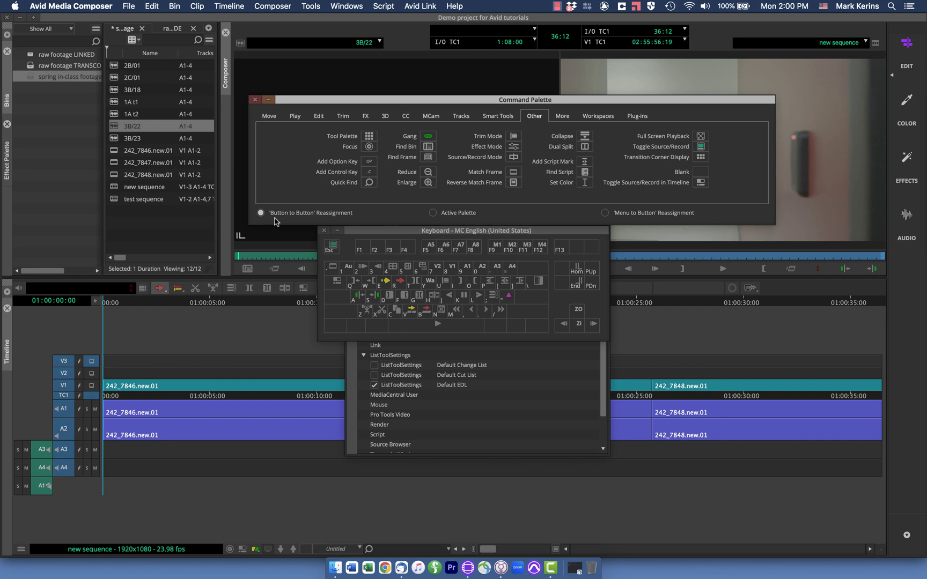
left_click_drag(700, 182, 338, 280)
left_click(254, 101)
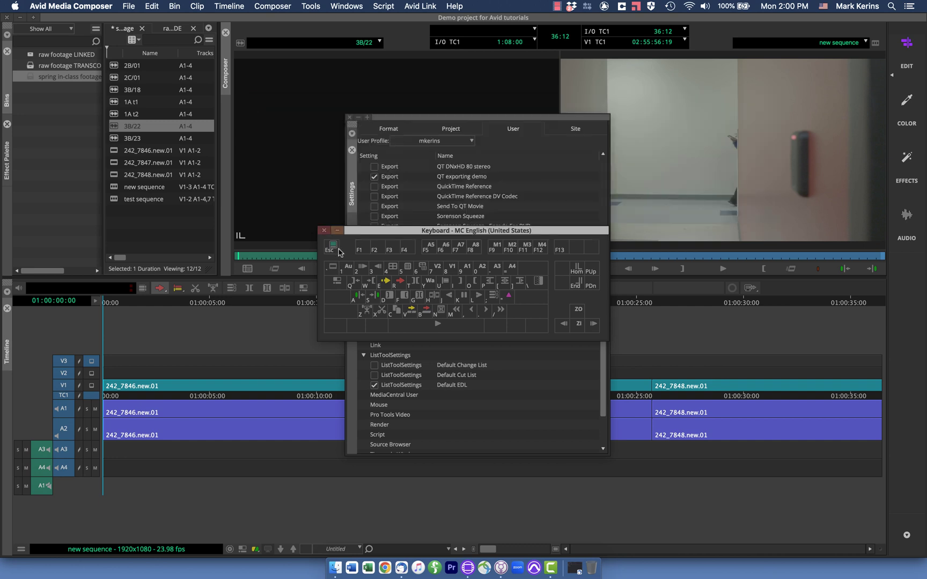
left_click(323, 230)
left_click(349, 117)
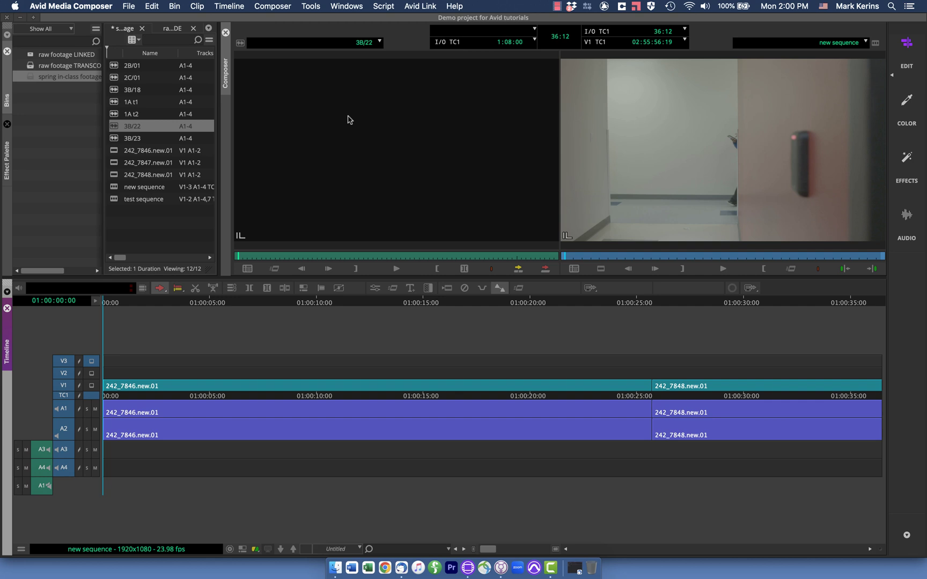
Show the 3B/22 source tracks in the timeline, switch back to new sequence, and scrub through it before returning to its start
key("Escape")
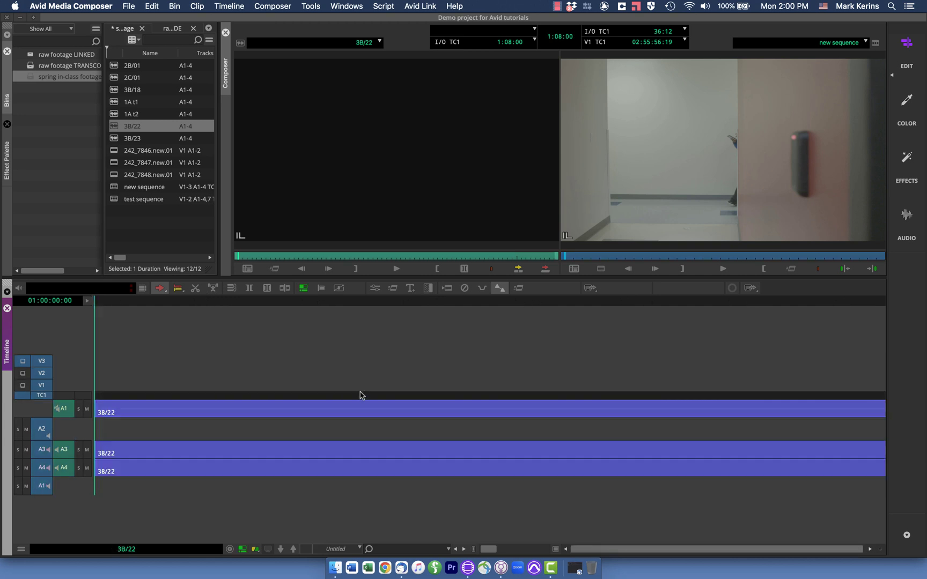
left_click(303, 290)
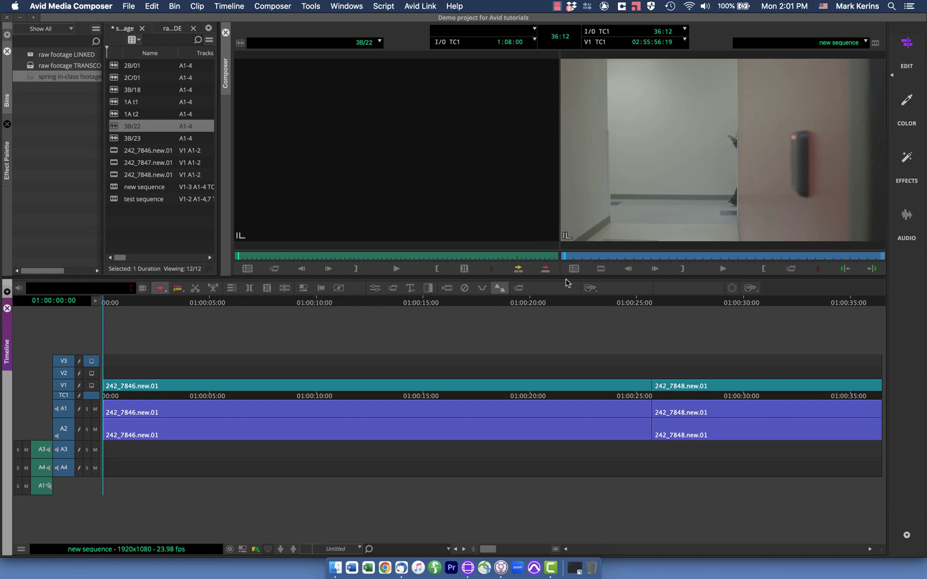
left_click_drag(140, 306, 456, 297)
key("Home")
left_click_drag(195, 299, 385, 301)
key("Home")
Load 242_7848.new.01 and 1A t1 in turn into the source monitor, and switch the timeline to the source tracks of 1A t1
double_click(113, 175)
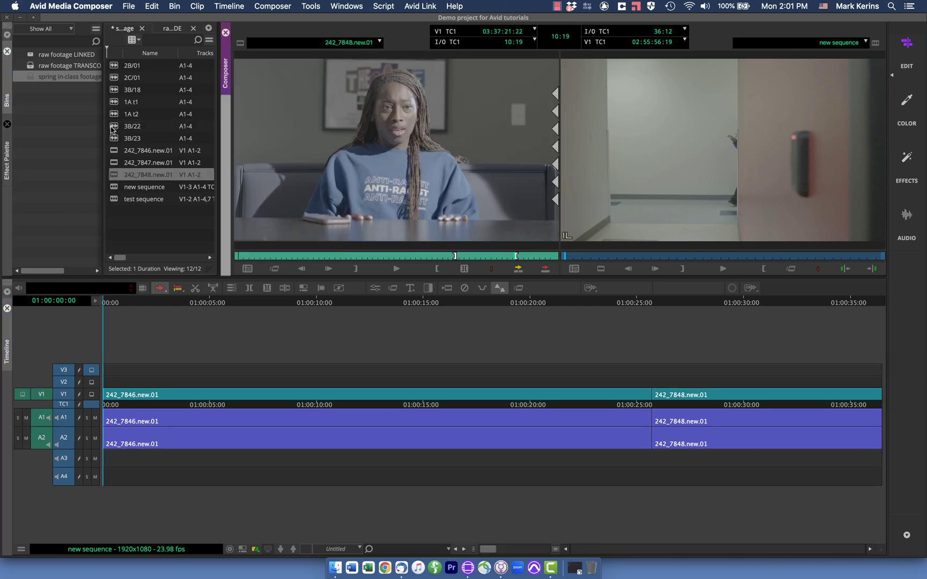
double_click(114, 102)
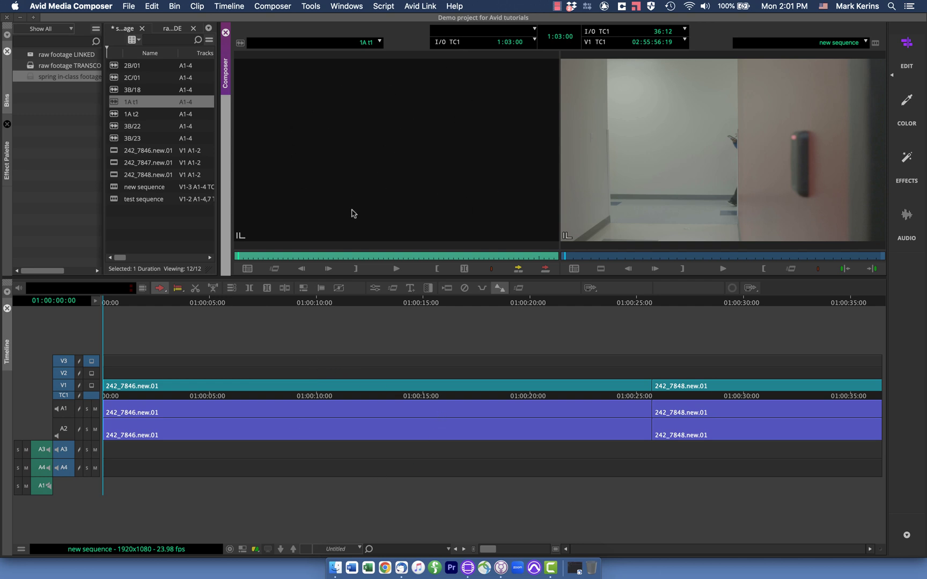
key("Escape")
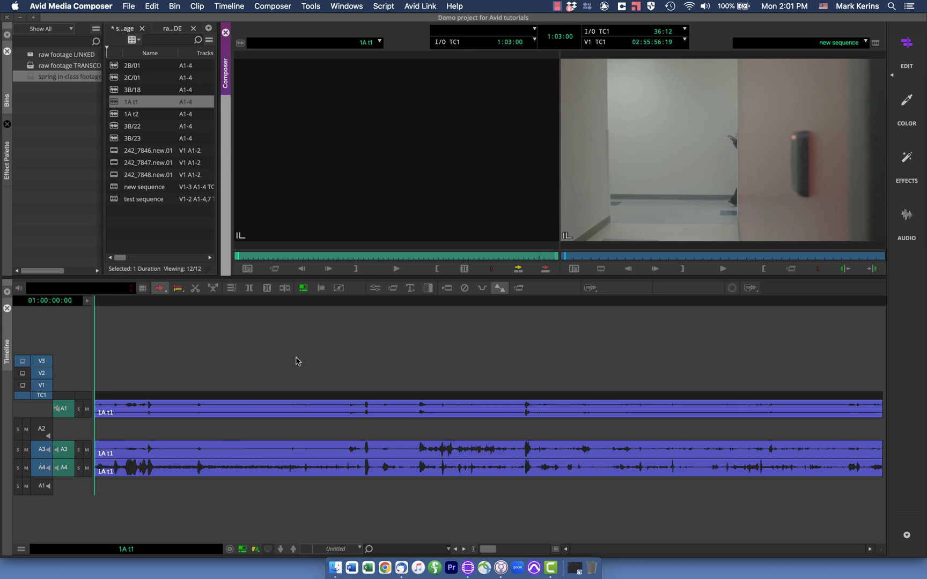
Play and replay the source audio of 1A t1 around the sharp waveform spike about 4 seconds in
key("super+bracketright")
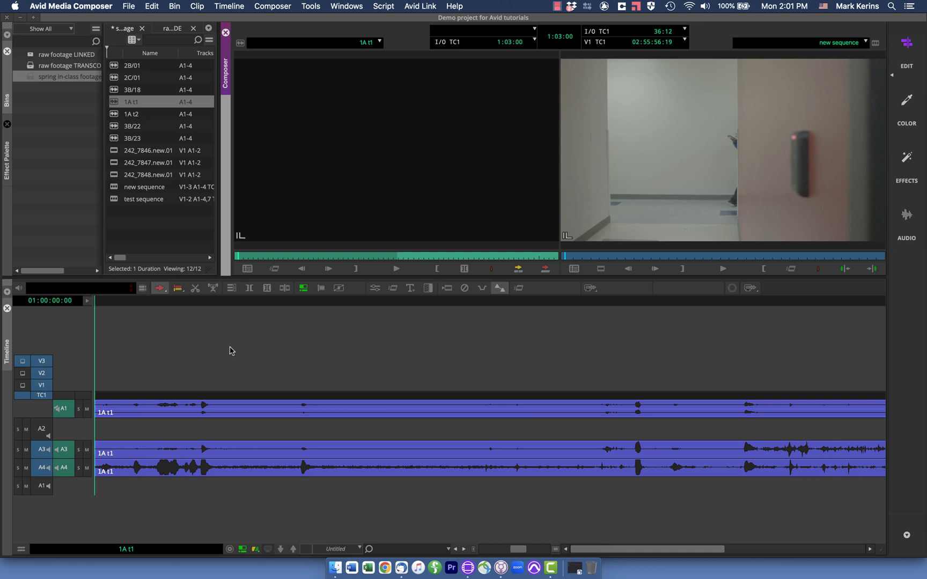
left_click_drag(206, 300, 194, 301)
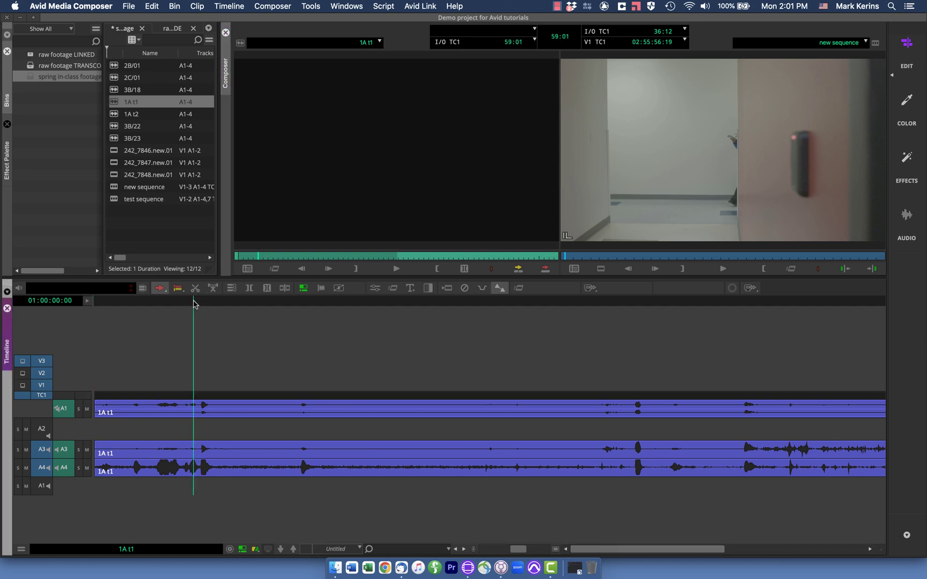
key("space")
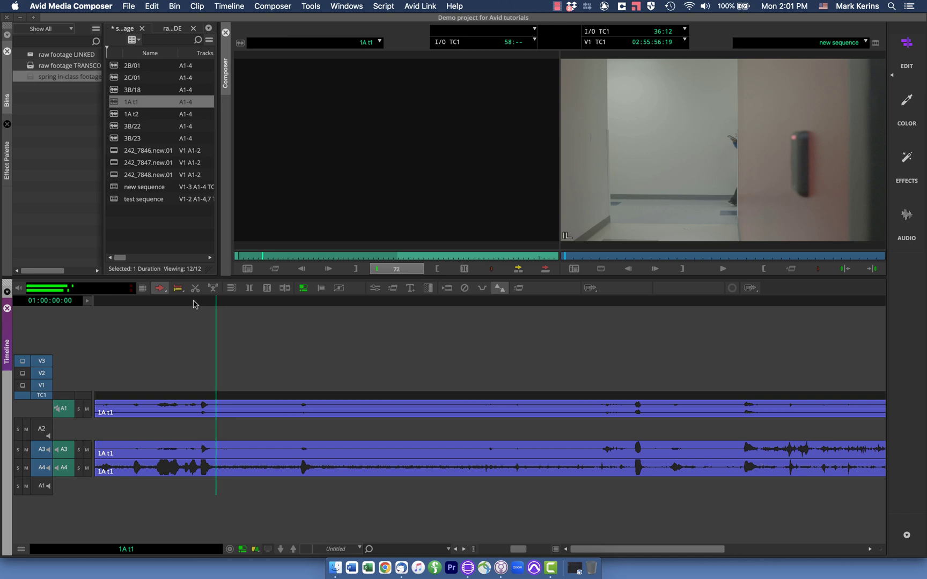
key("j")
key("l")
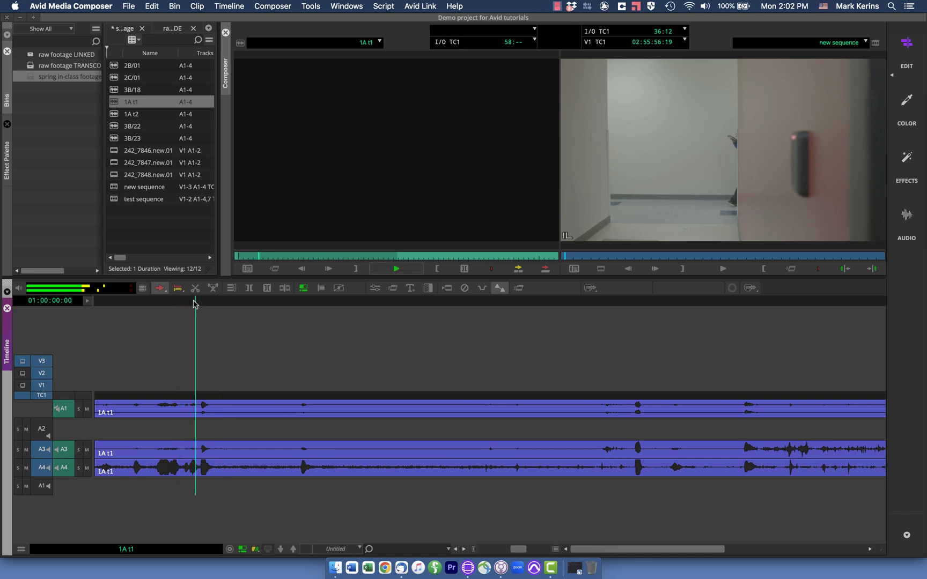
key("k")
Step the playhead frame by frame to the onset of the waveform spike in 1A t1 and mark an IN point there
key("Left")
key("Left")
key("Left")
key("Left")
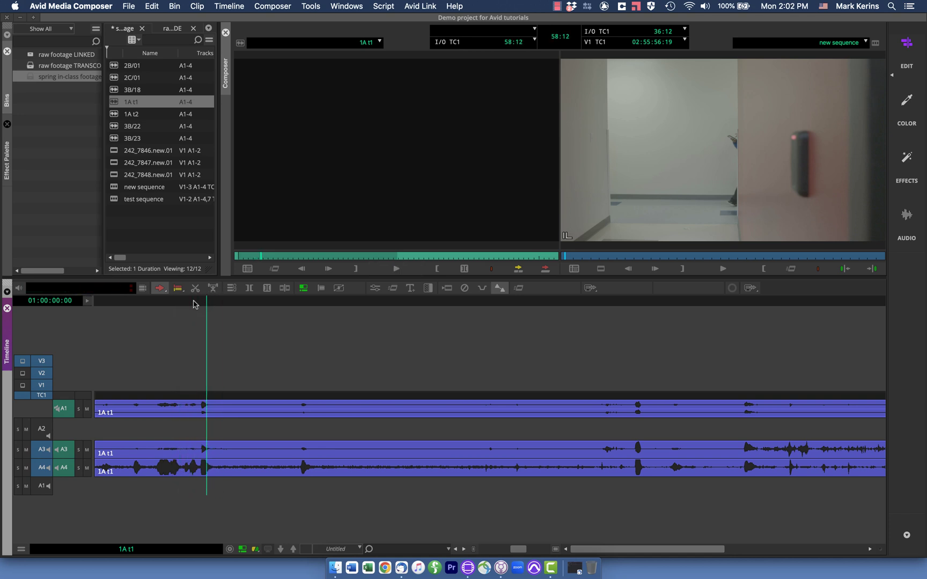
key("Left")
key("Left")
key("Left")
key("Up")
key("Up")
key("Up")
key("Left")
key("Left")
key("Left")
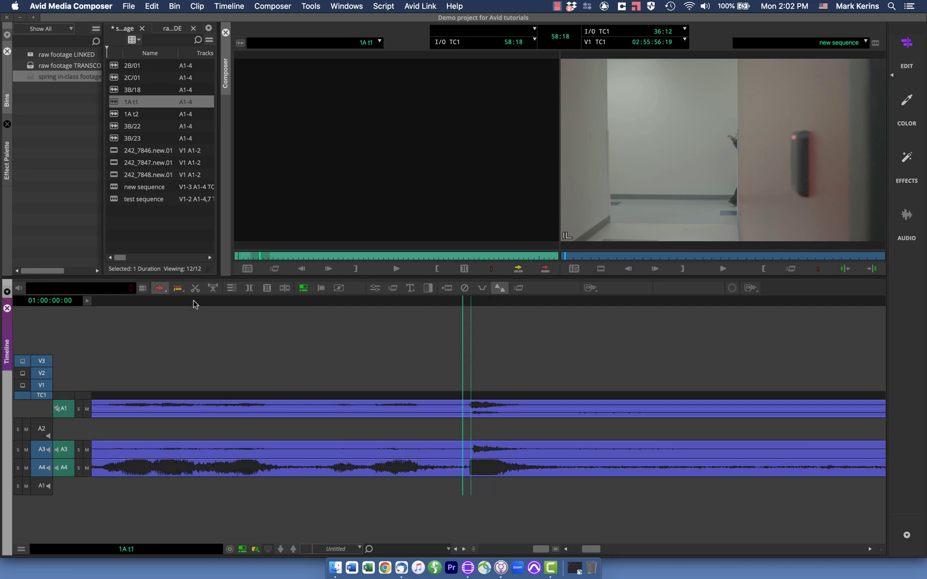
key("Right")
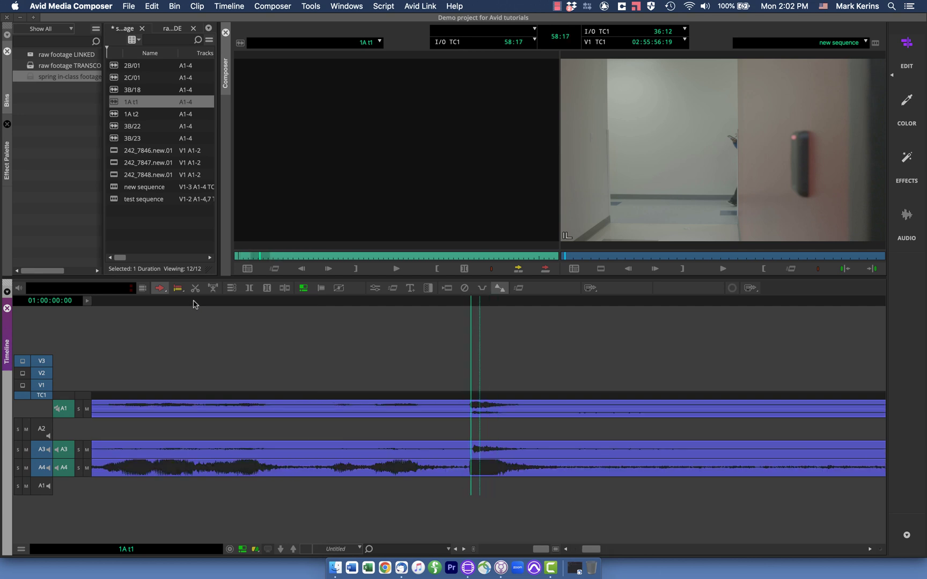
key("o")
key("super+slash")
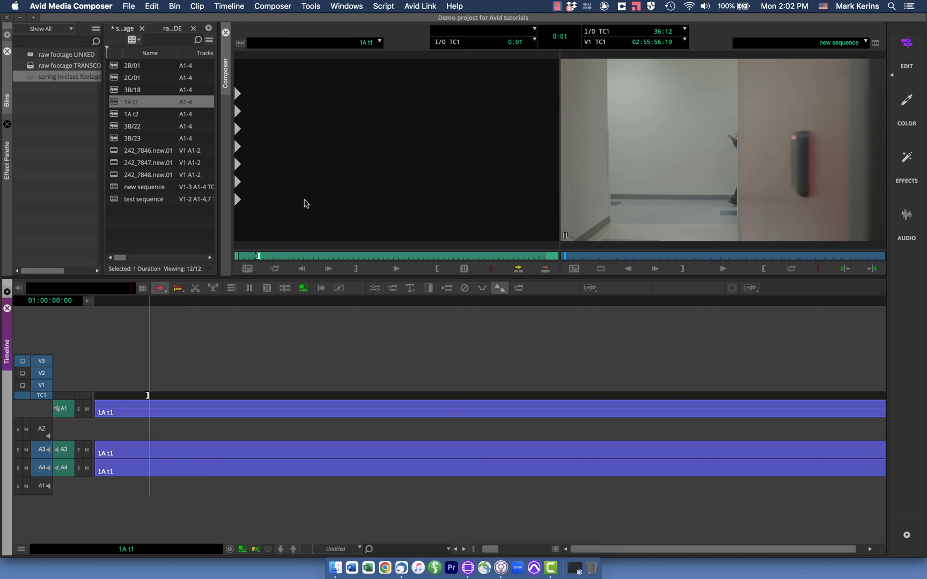
Scrub and play 1A t1 in the source monitor forward and backward around its IN mark
left_click(308, 198)
left_click_drag(247, 256, 265, 256)
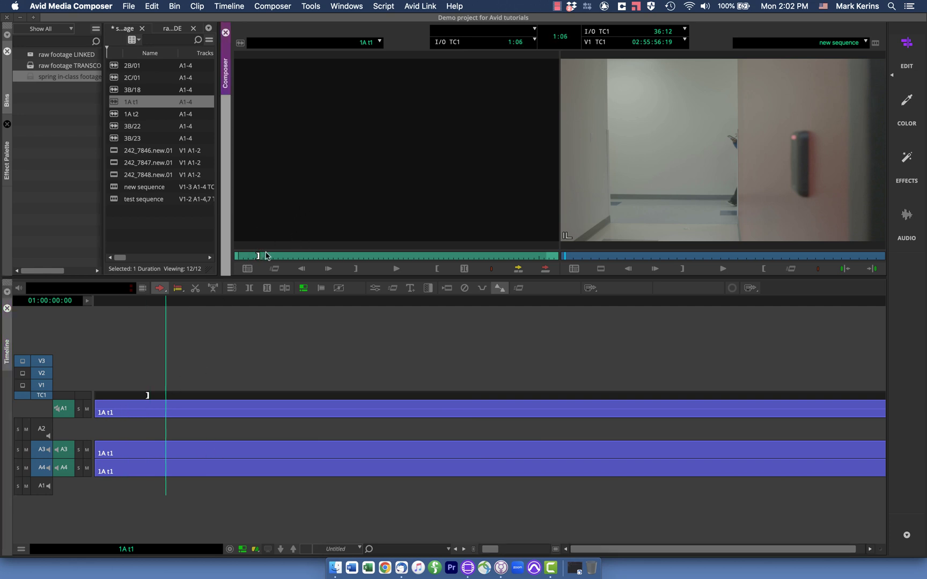
key("space")
key("j")
key("j")
key("j")
key("j")
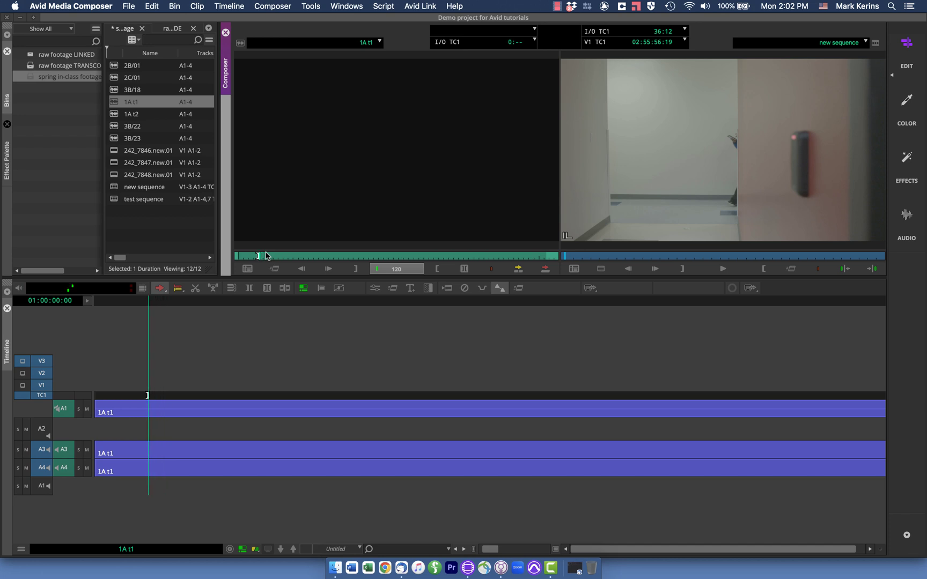
key("space")
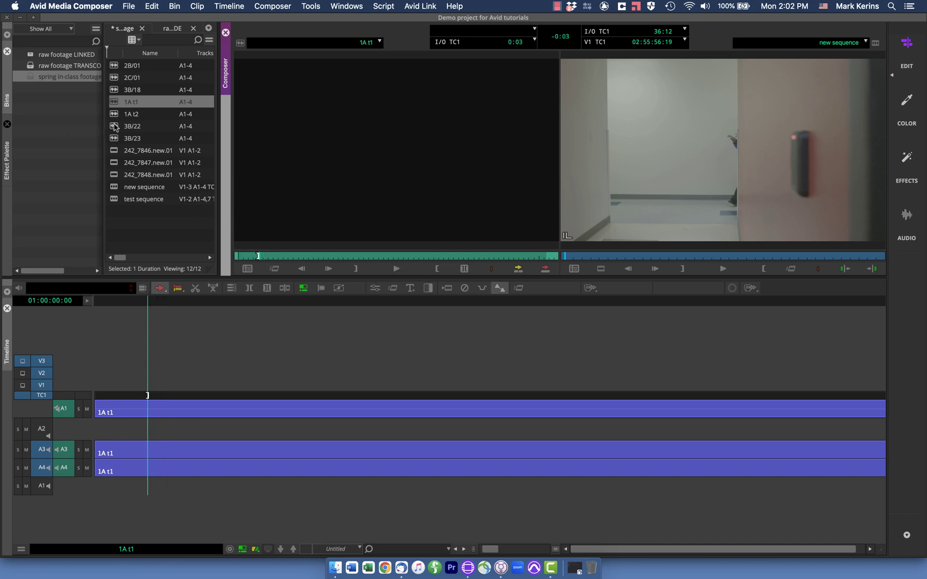
Load 3B/22 into the source monitor and play its audio around the waveform spike about 15 seconds in
left_click_drag(115, 127, 275, 245)
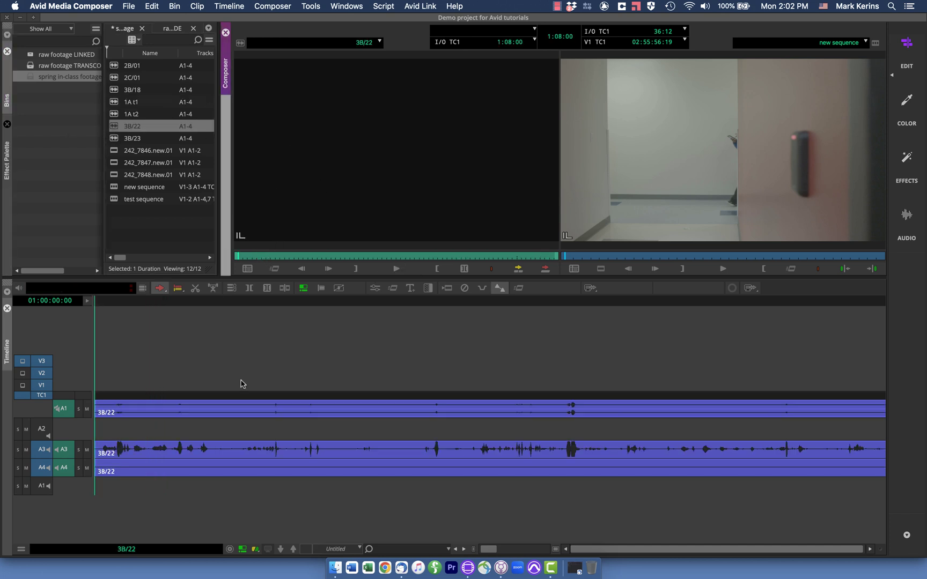
left_click(260, 307)
left_click_drag(260, 306, 269, 308)
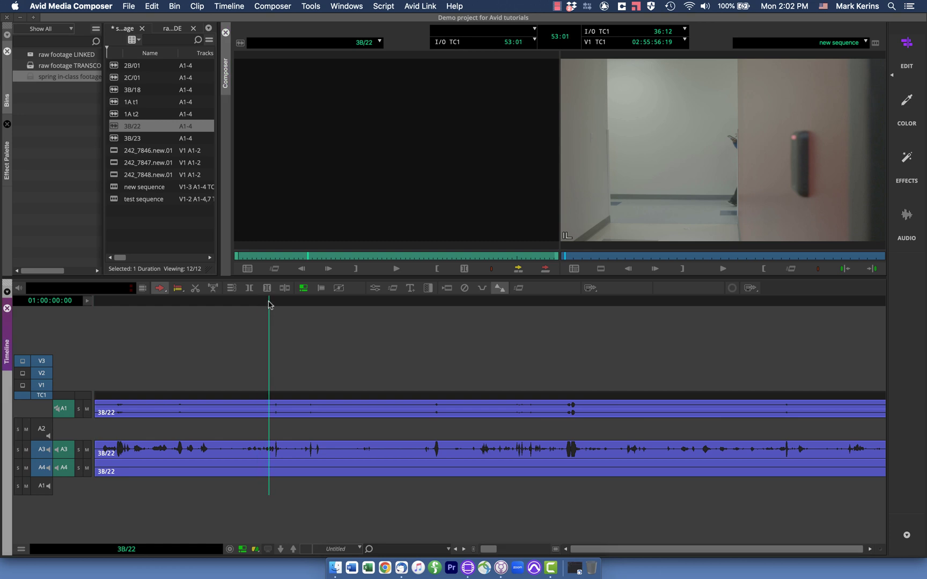
key("space")
key("space")
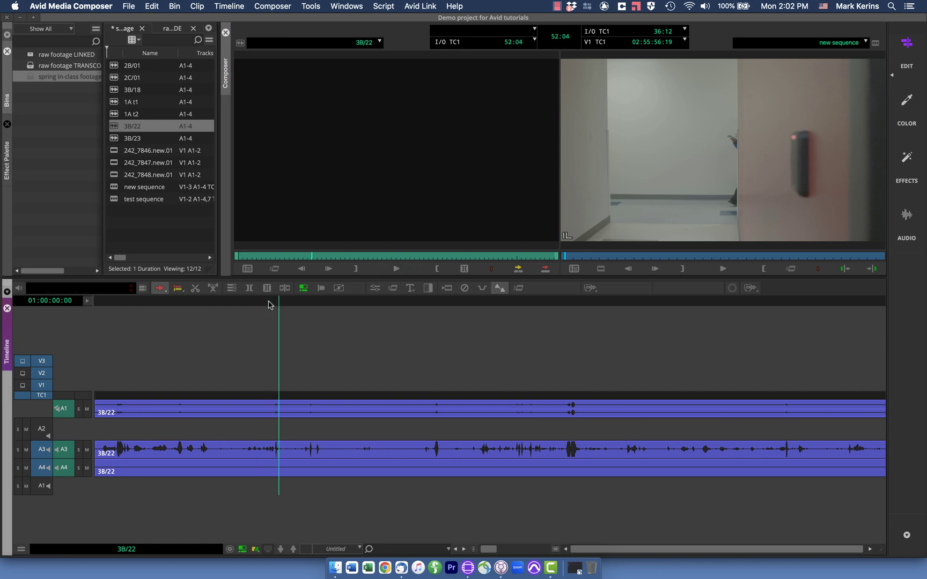
Step the playhead back to the onset of the waveform spike in 3B/22 and mark an IN point there
key("super+]")
key("super+]")
key("super+]")
key("Left")
key("Left")
key("Left")
key("Left")
key("Left")
key("Left")
key("Left")
key("Left")
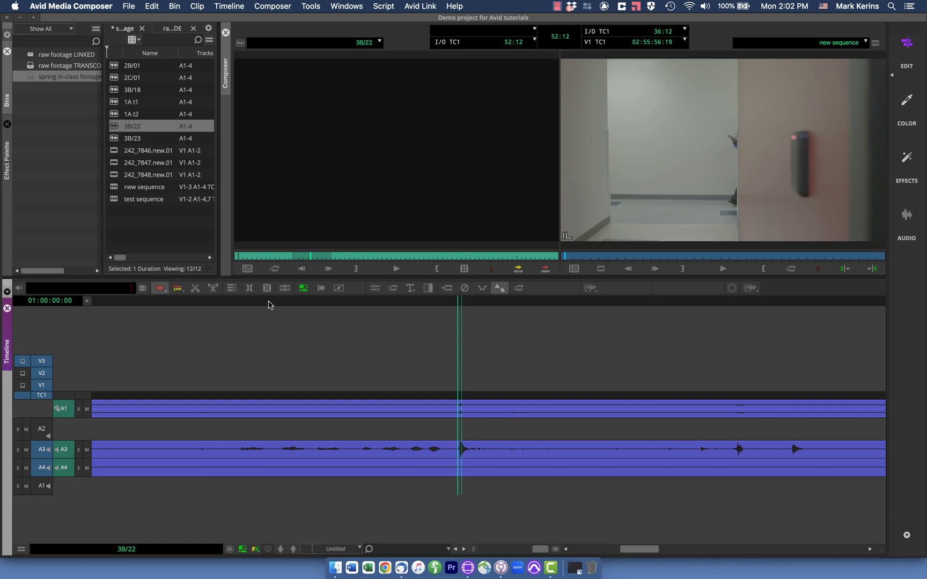
key("super+]")
key("o")
key("super+bracketleft")
key("super+bracketleft")
key("super+bracketleft")
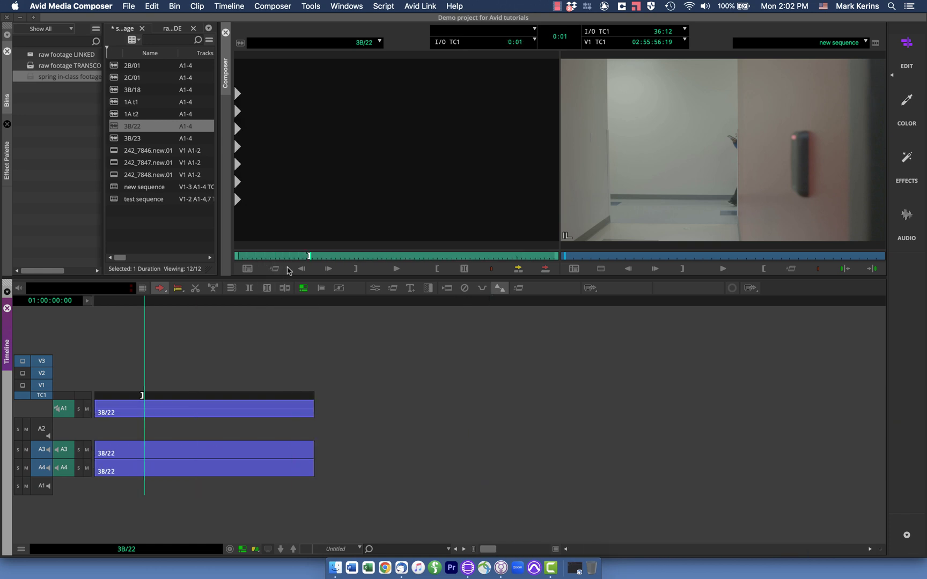
Switch the timeline back to new sequence and park the playhead at the cut between 242_7846.new.01 and 242_7848.new.01
key("Escape")
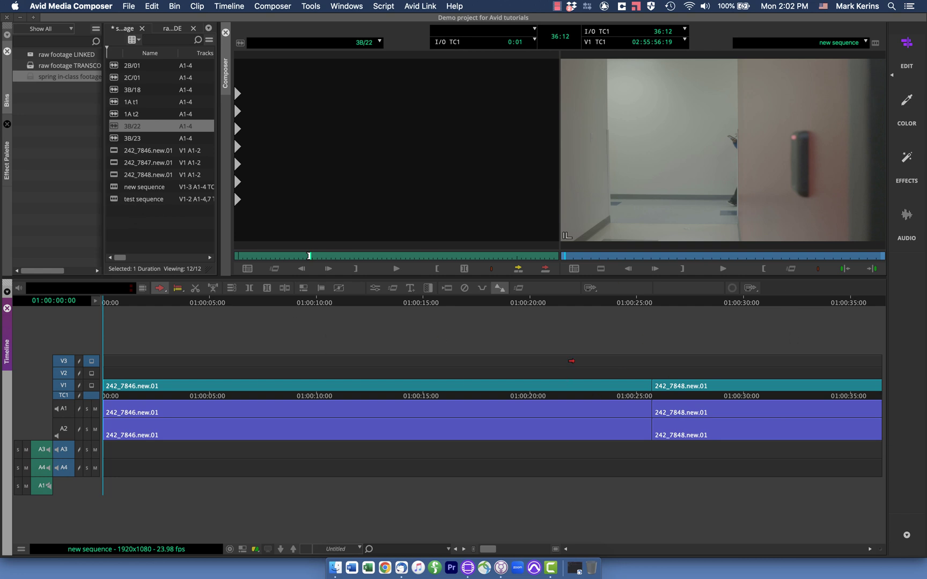
left_click_drag(629, 302, 670, 339)
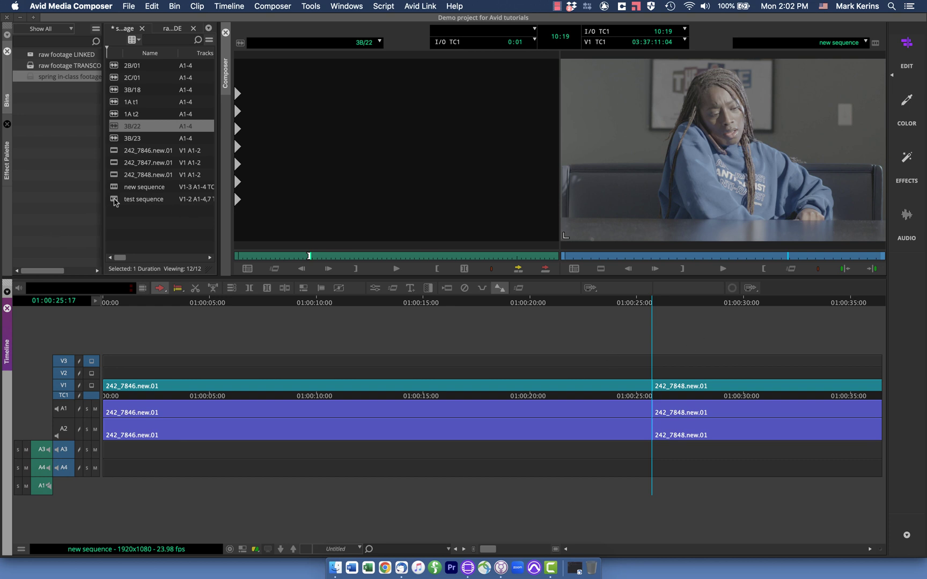
Load test sequence into the source monitor and move its playhead in the timeline to the start of the first 2C/01 audio clip
left_click(116, 200)
left_click_drag(118, 202, 367, 167)
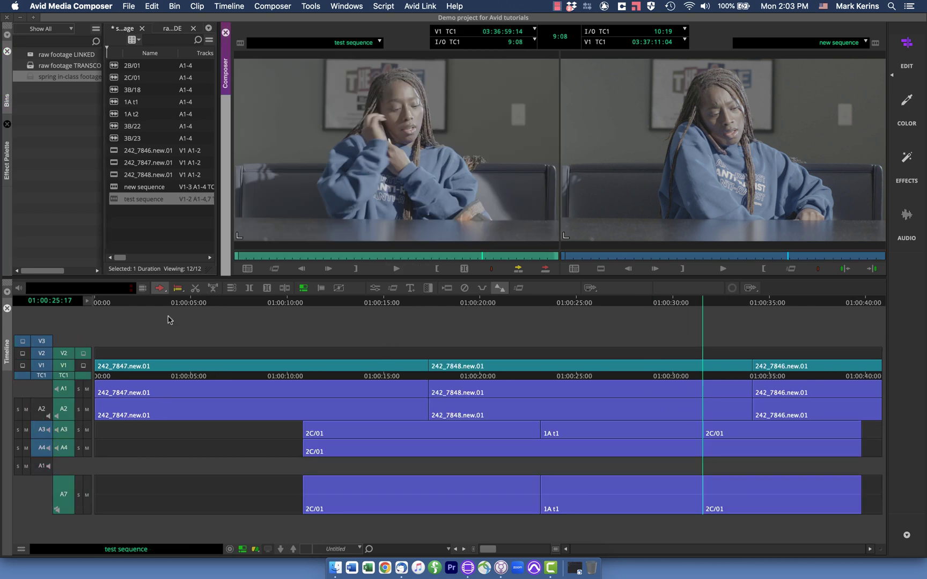
left_click(216, 304)
left_click_drag(217, 304, 311, 341)
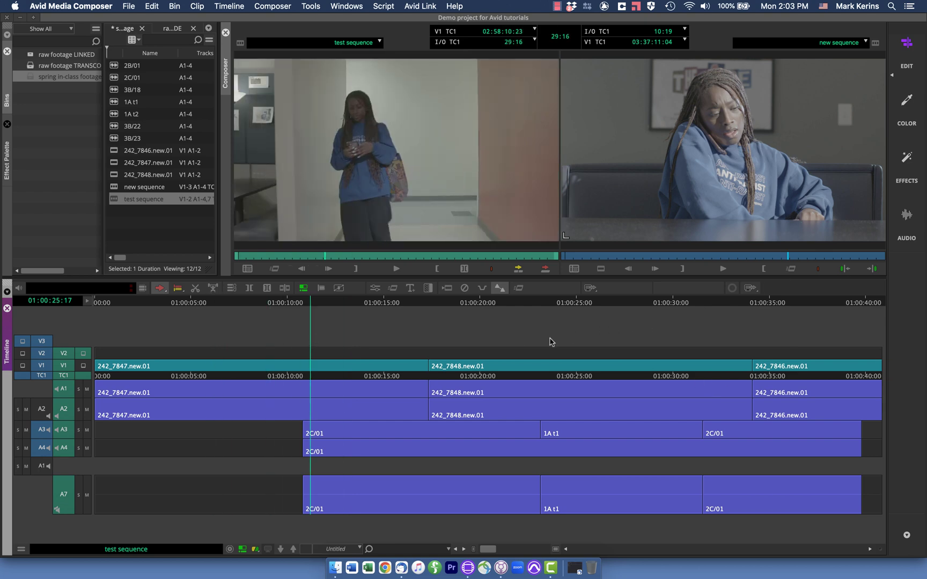
key("1")
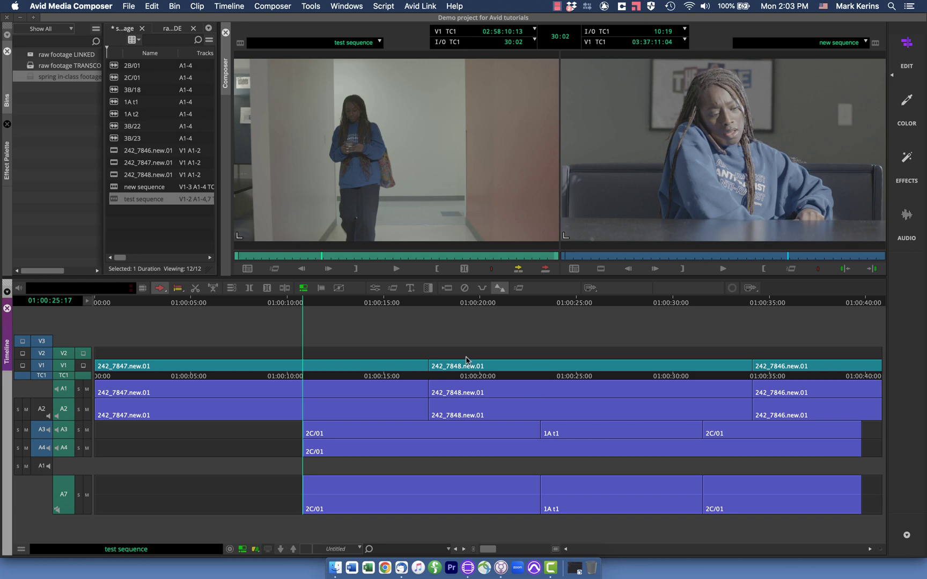
Mark the span from the first 2C/01 audio clip to the last in source test sequence, and return the timeline to new sequence
key("i")
key("s")
key("s")
key("s")
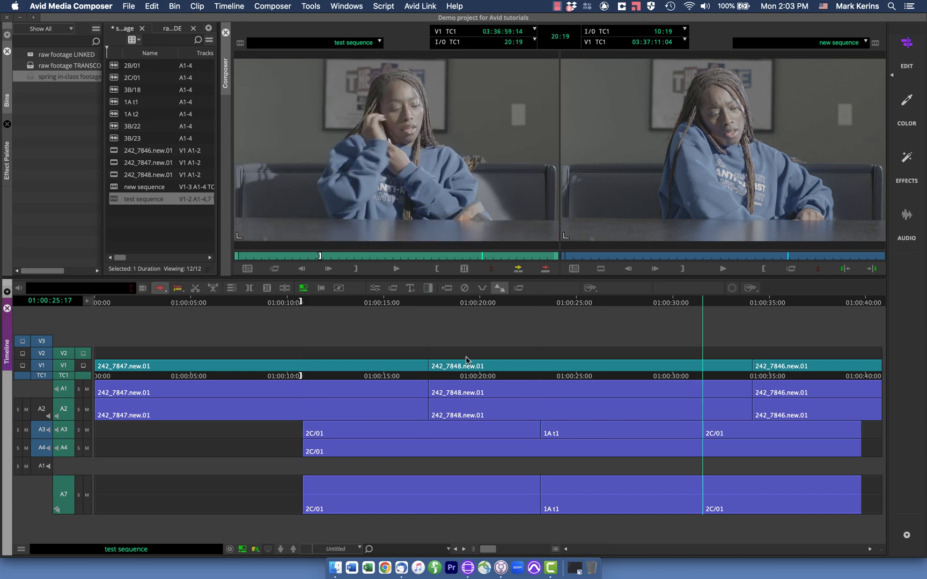
key("s")
key("o")
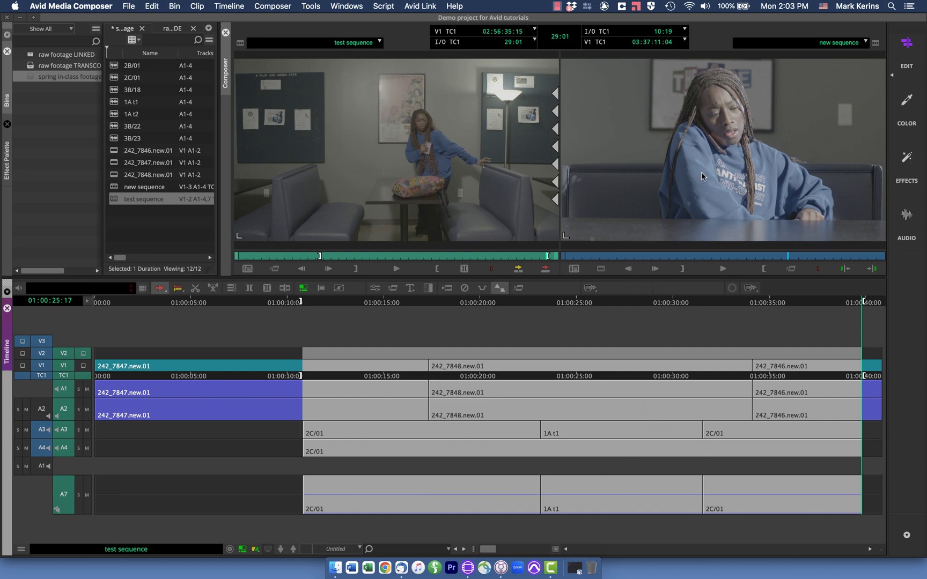
key("Escape")
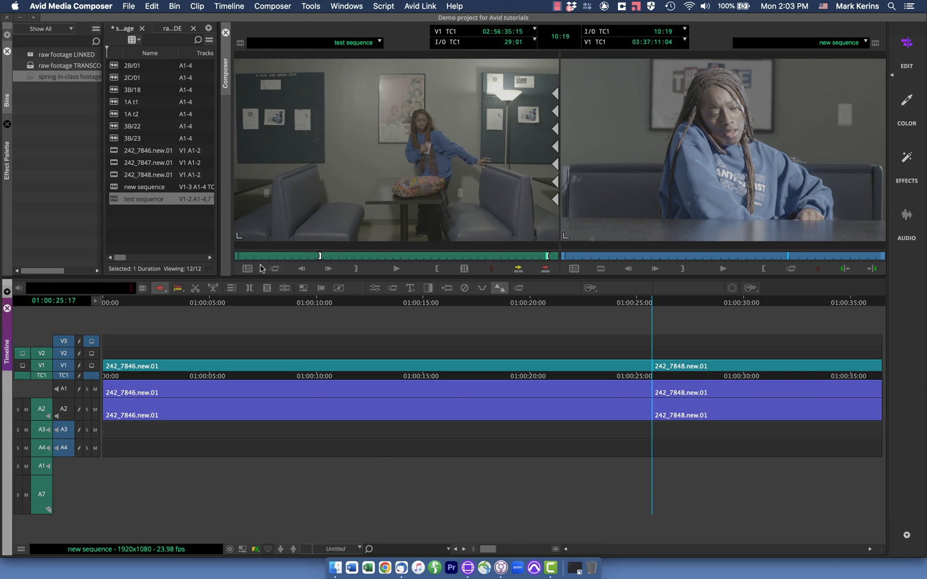
Return test sequence's source playhead to the start, clear its marks, and load the sequence into the record monitor
left_click_drag(250, 259, 223, 262)
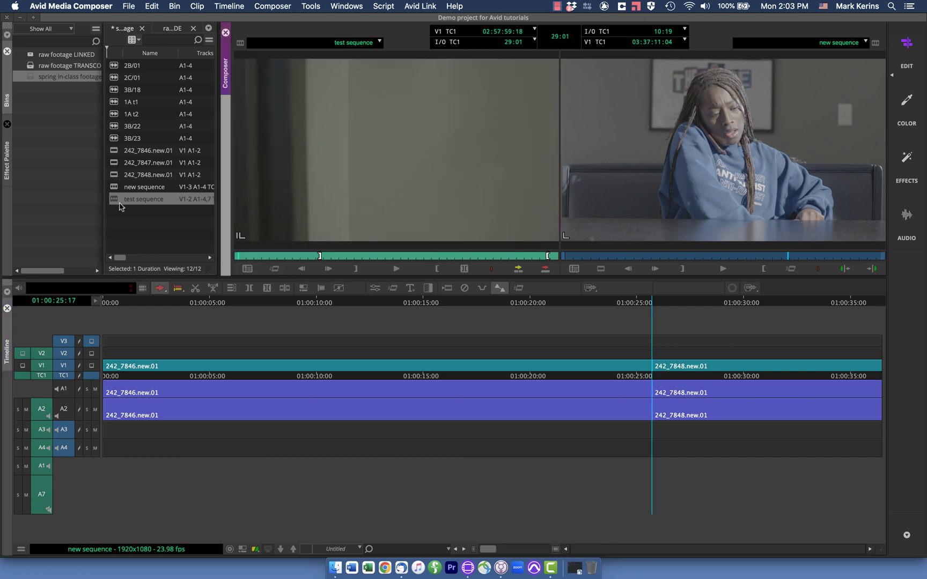
key("g")
left_click_drag(112, 201, 678, 204)
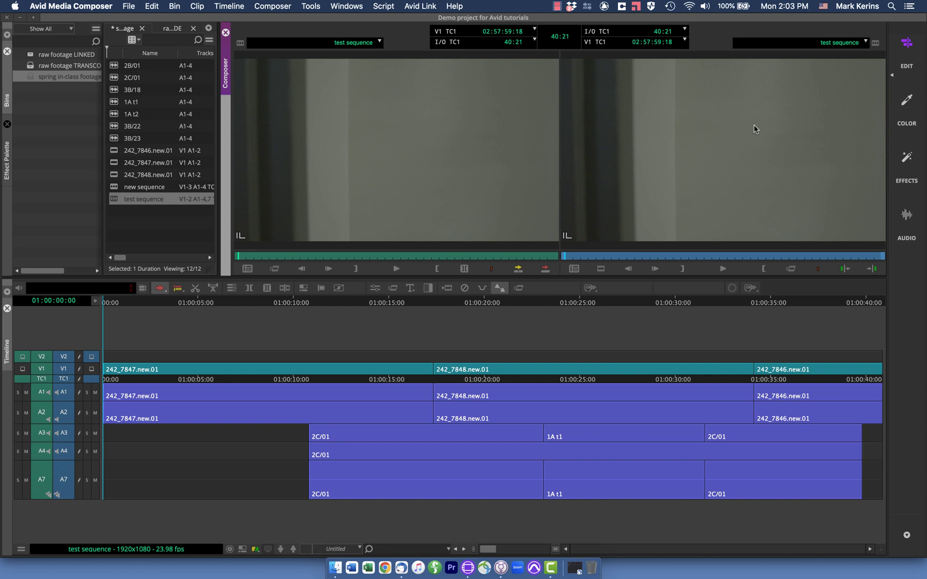
Mark an IN point at the first 2C/01 audio clip's start and an OUT point at the last 2C/01 clip's end in test sequence
left_click(309, 306)
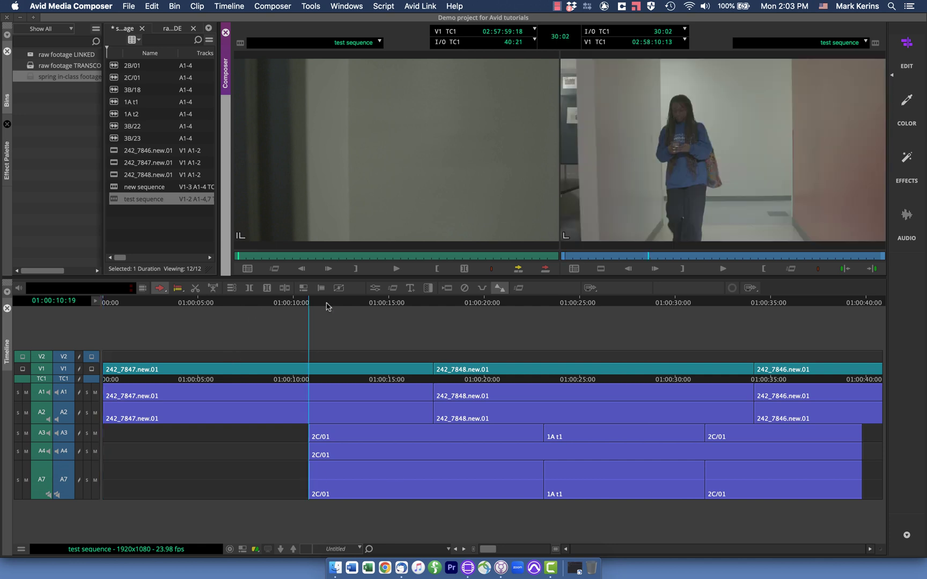
key("i")
key("s")
key("s")
key("s")
key("o")
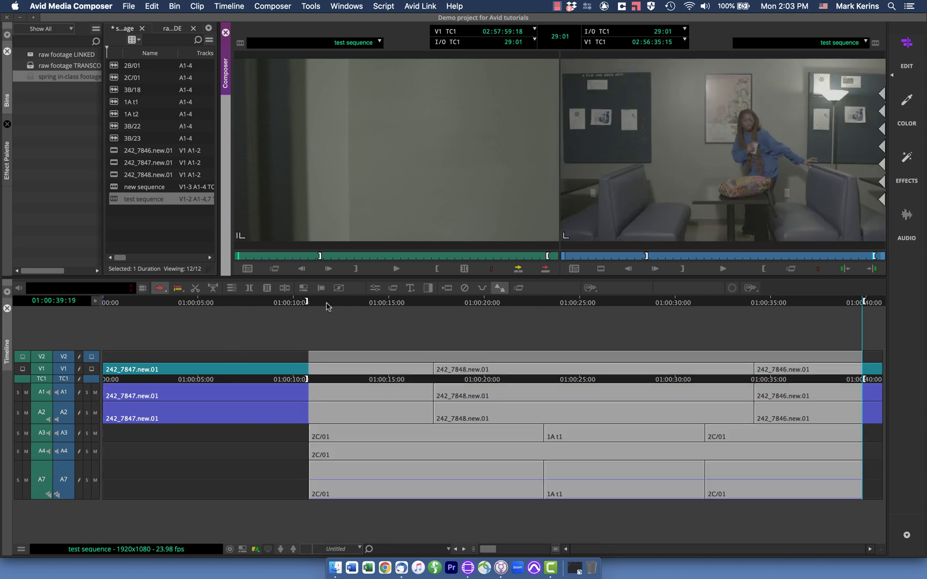
Load new sequence into the record monitor and the marked test sequence into the source monitor
double_click(116, 190)
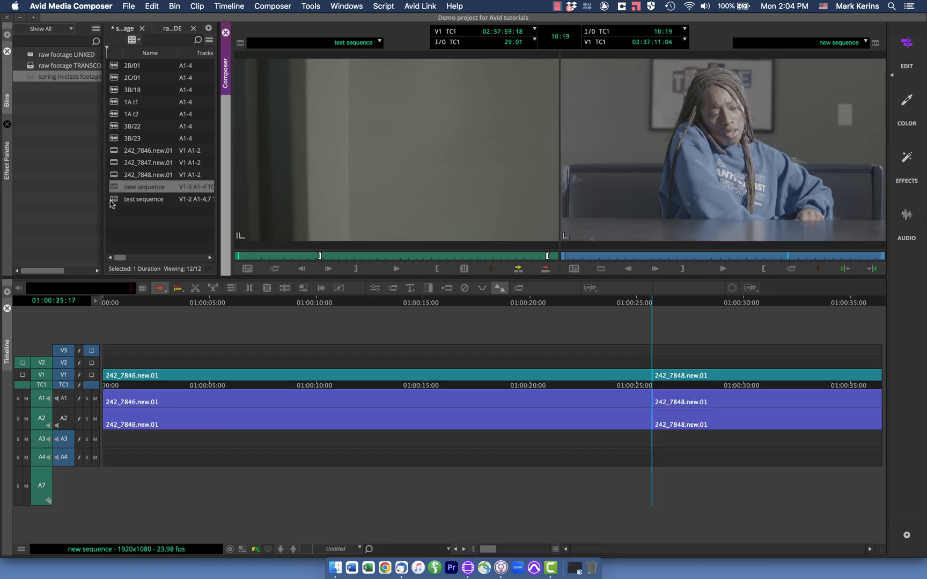
left_click(112, 200)
left_click(395, 186)
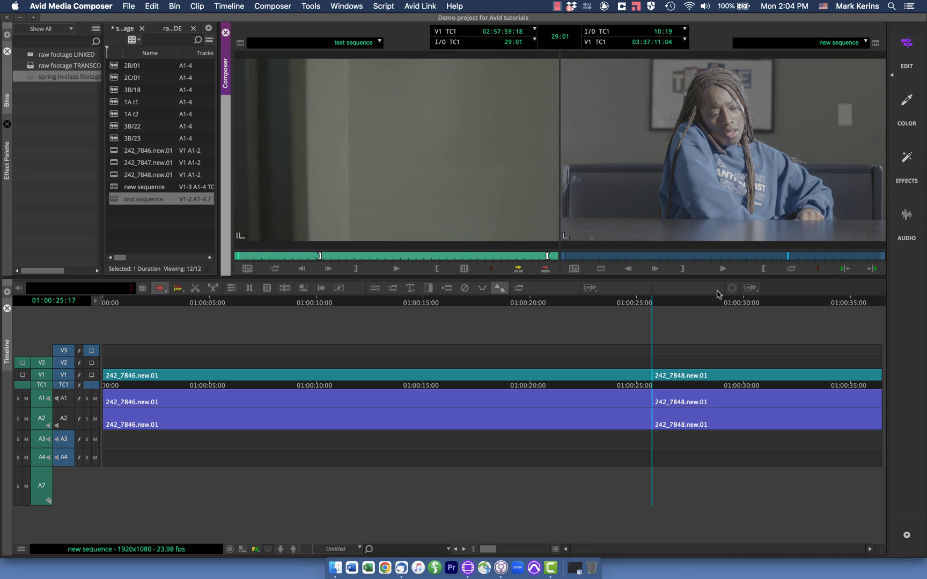
Try splicing the marked section of test sequence into new sequence at the cut after 242_7846.new.01, and undo the edit
key("v")
key("Up")
key("Up")
key("Up")
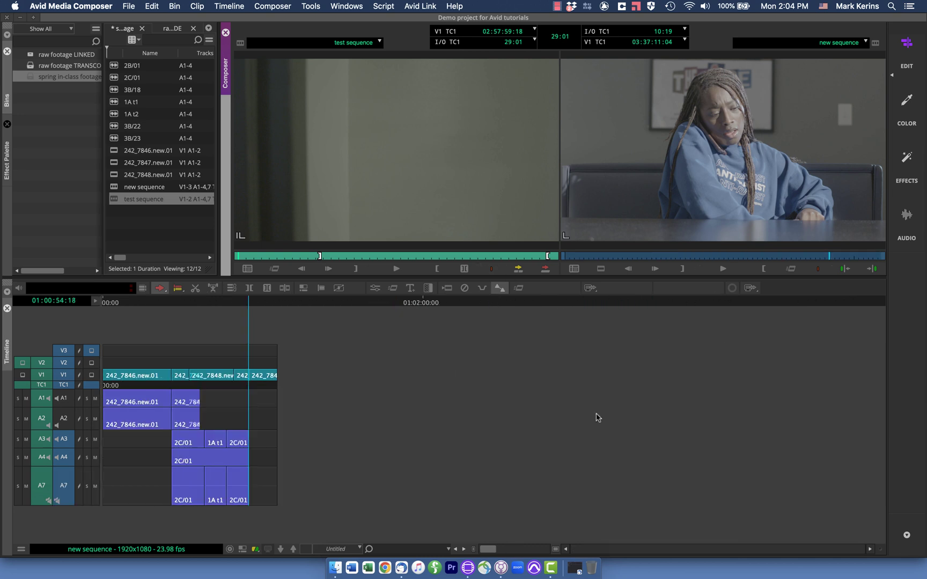
key("ctrl+z")
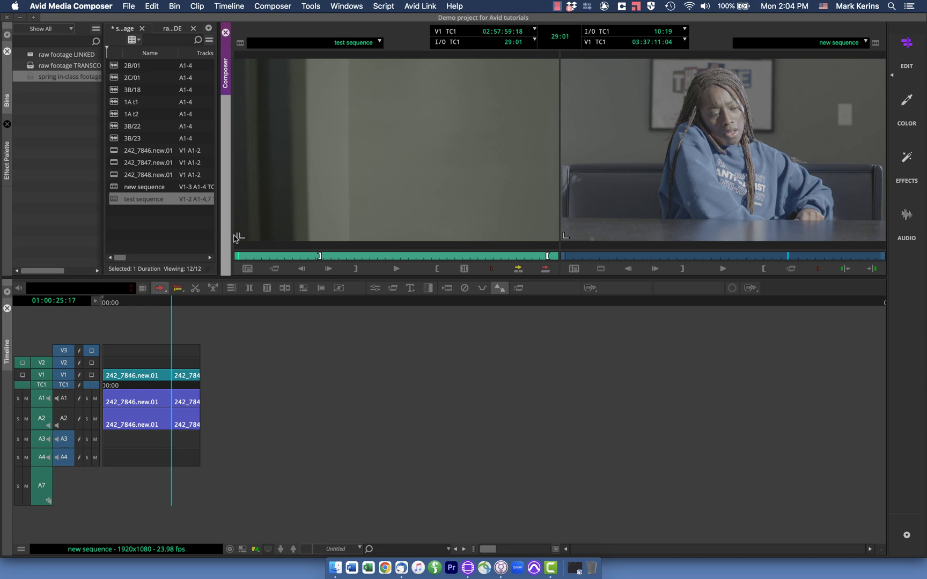
Show the source test sequence with its marked range in the timeline, and switch back to new sequence
key("Escape")
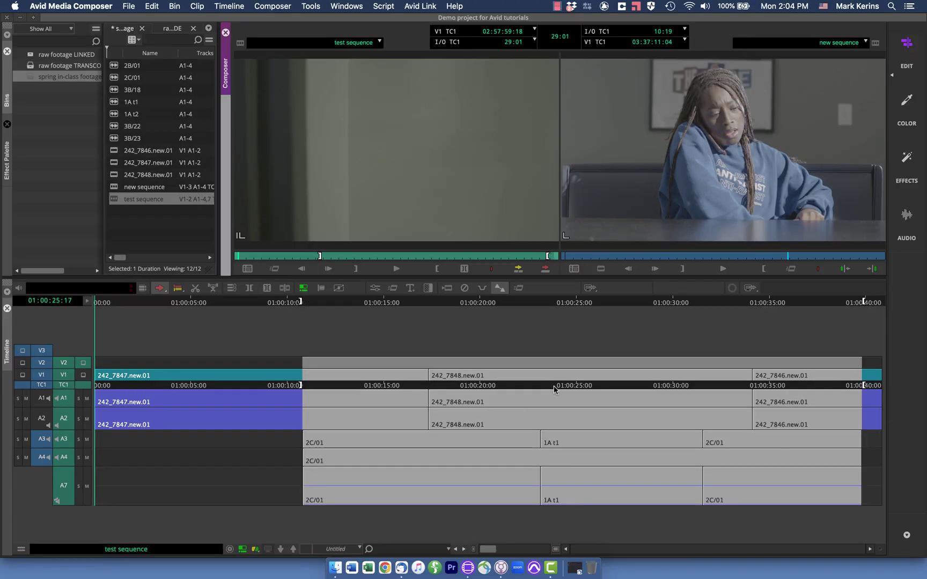
key("Escape")
key("super+bracketright")
key("super+bracketright")
key("super+bracketright")
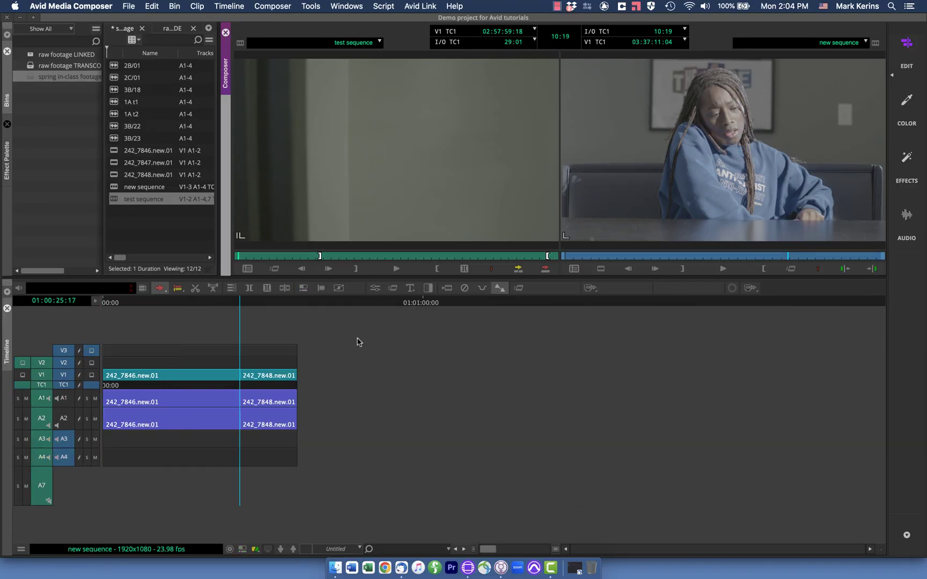